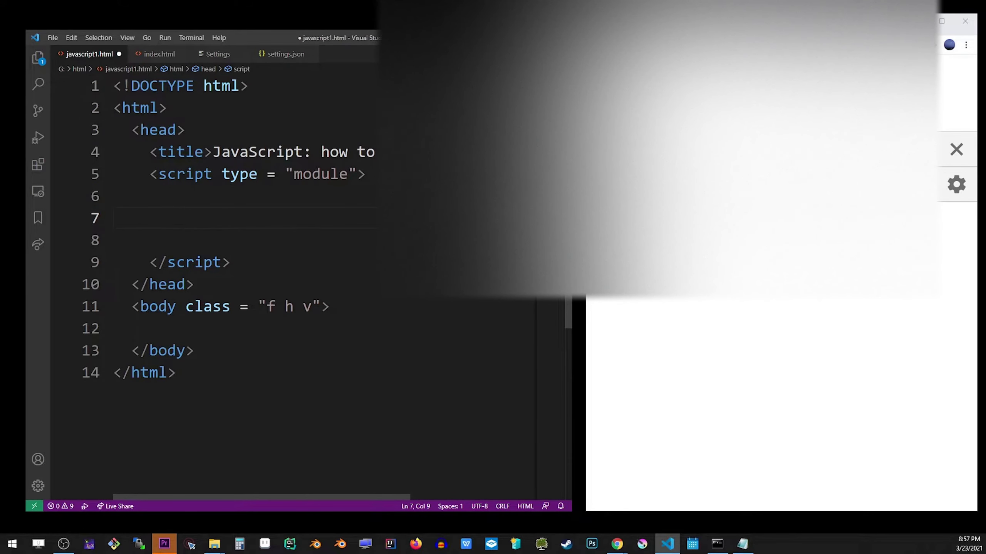
text(let object = {)
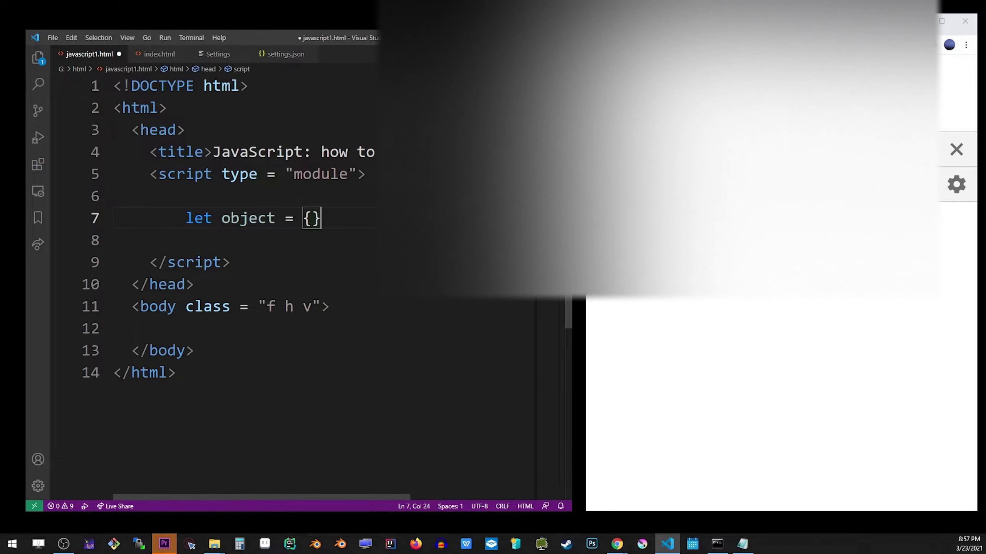
Write let object = { name: 'felix', age: 23 } and start a people declaration below it.
key(Left)
key(Return)
text(name: )
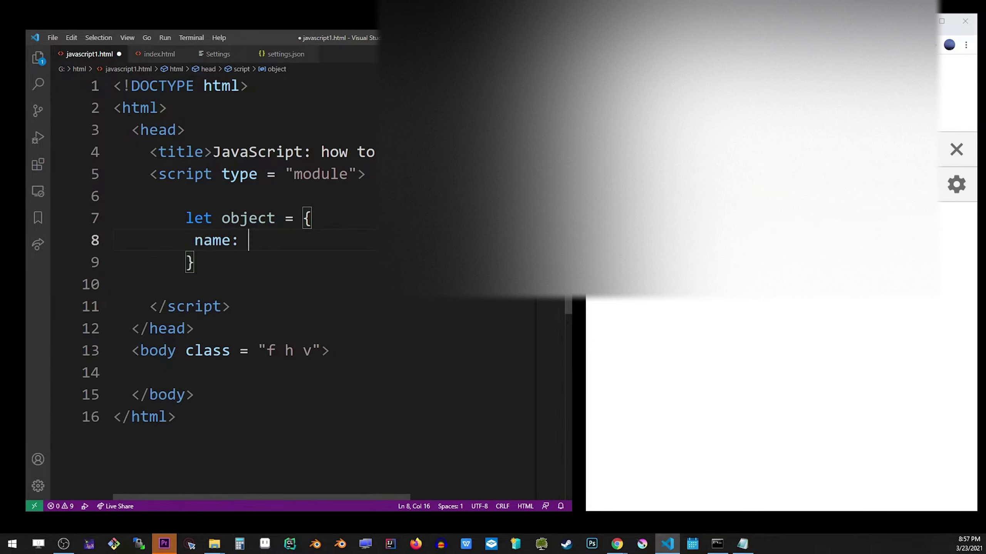
text('felix',)
key(Return)
text(age: )
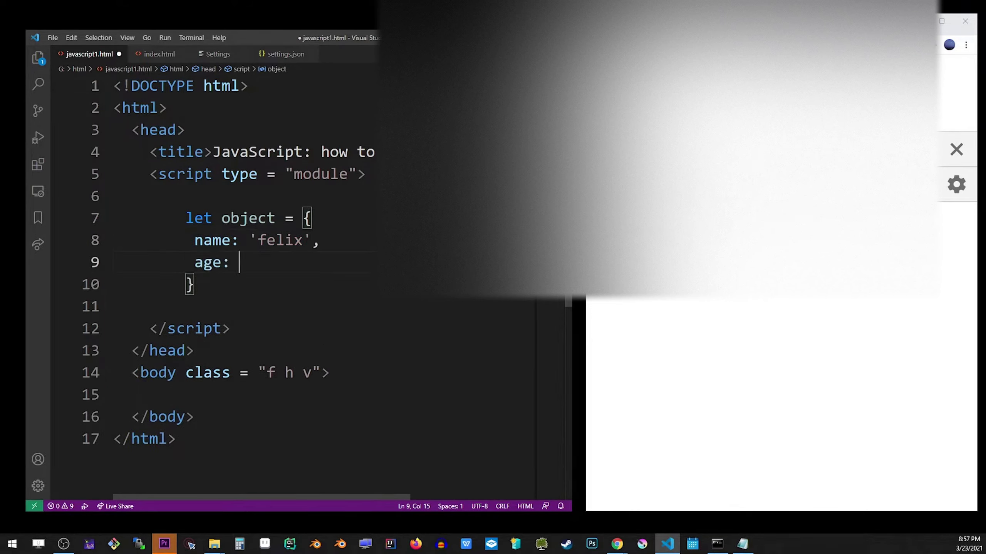
text(23,)
key(Down)
key(Return)
key(Return)
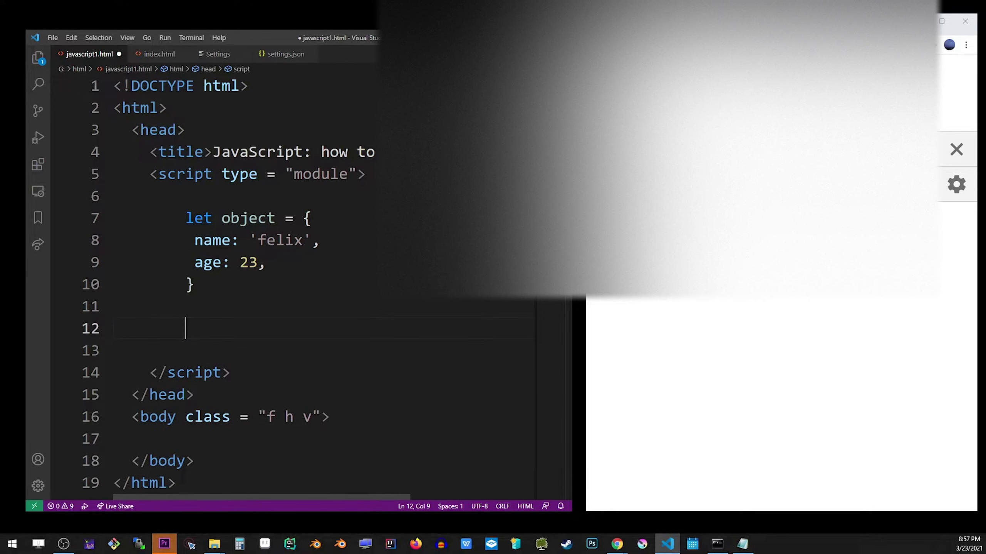
text(let )
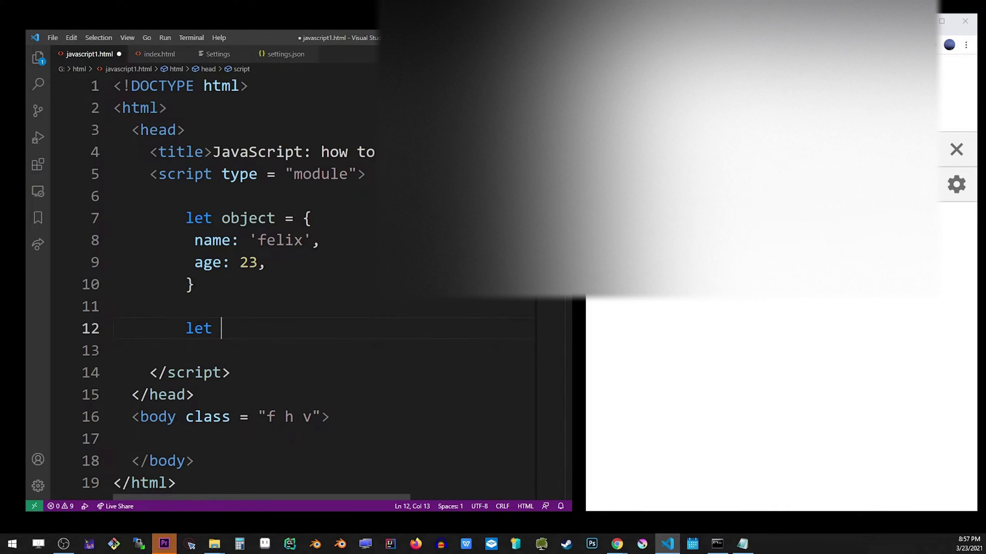
text(people)
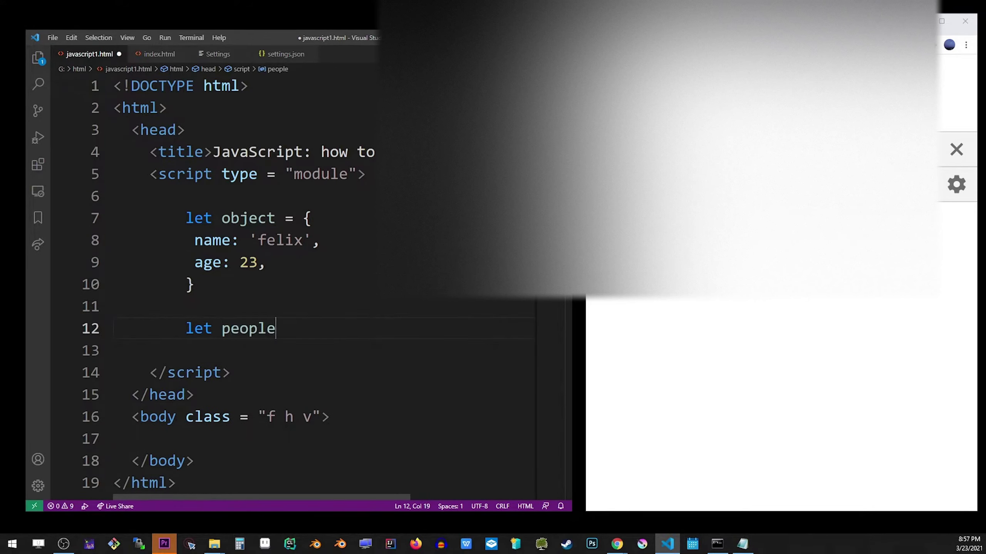
text( = [)
Declare people as an empty array [] instead of new Array(), and add console.log(people).
key(BackSpace)
key(BackSpace)
text(n)
text(ew Array()
key(shift+ctrl+Left)
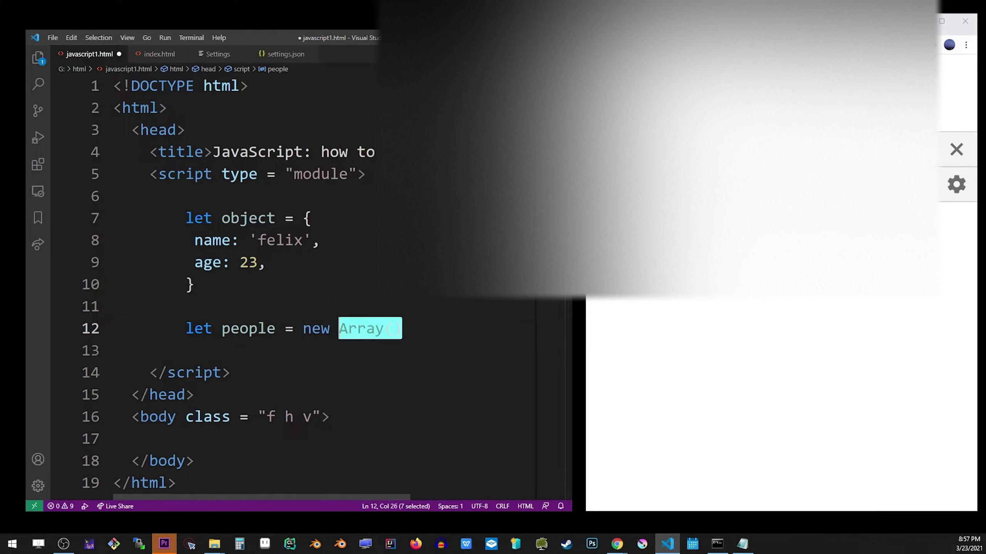
key(shift+ctrl+Left)
key(shift+ctrl+Left)
text([];)
key(Return)
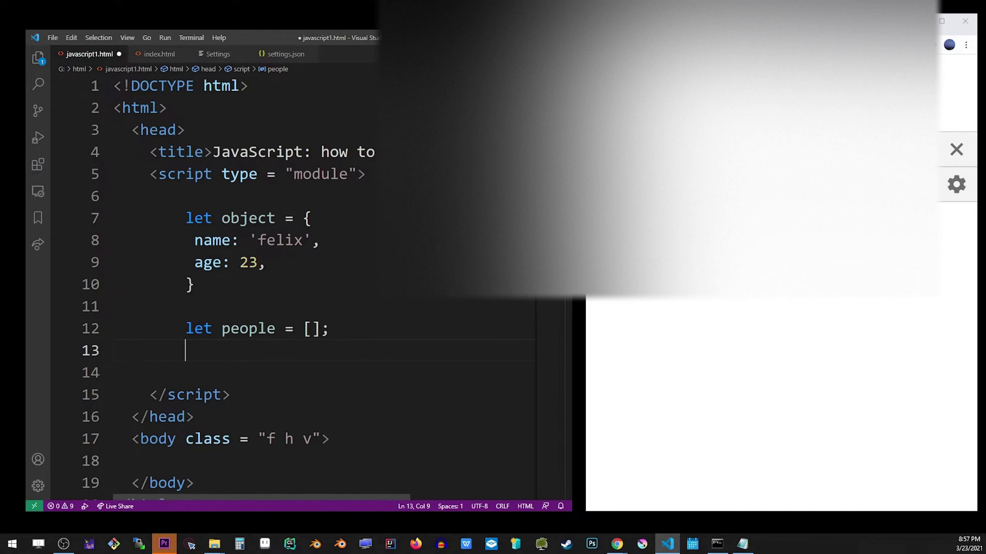
key(Return)
text(c)
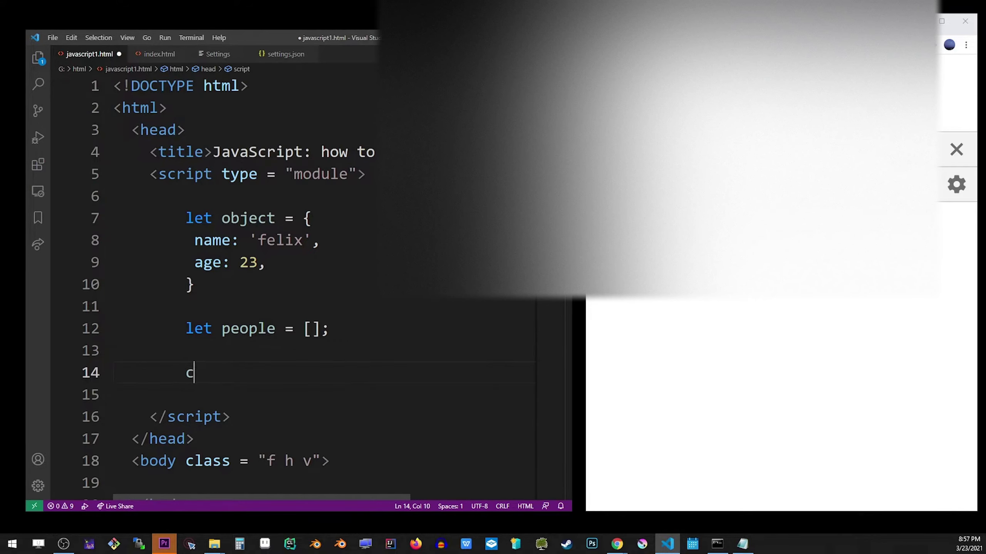
text(onsole.log()
key(Left)
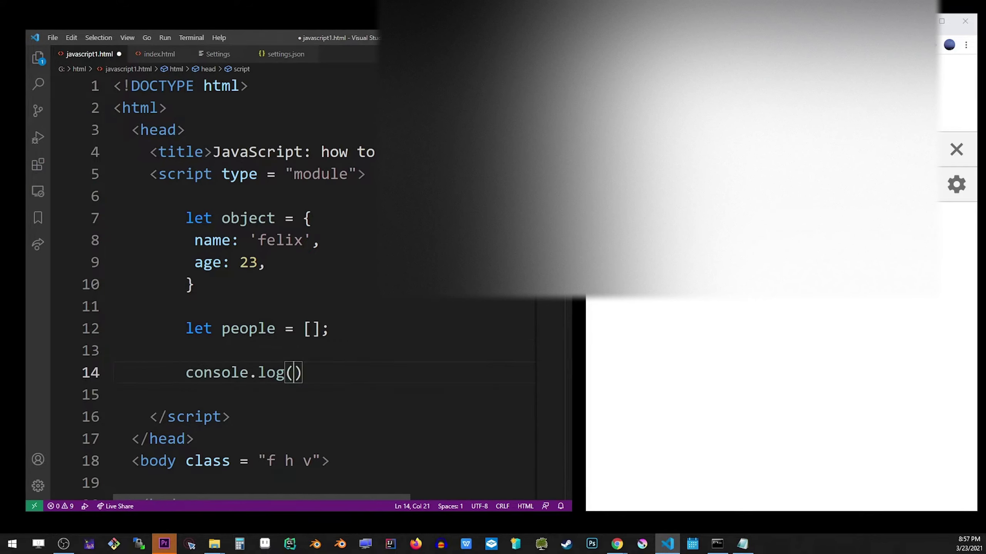
text(people)
Save the script and check its output in Chrome.
key(ctrl+s)
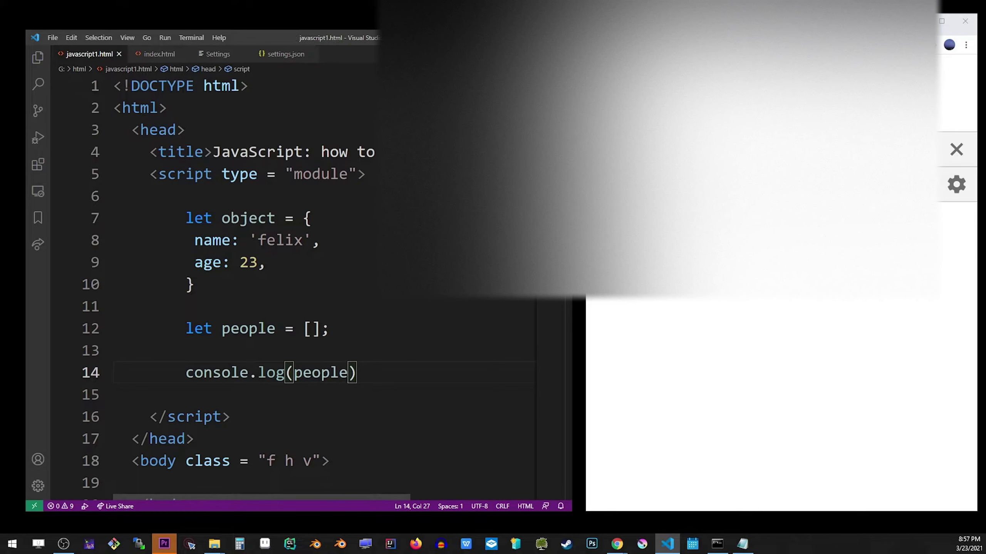
click(886, 308)
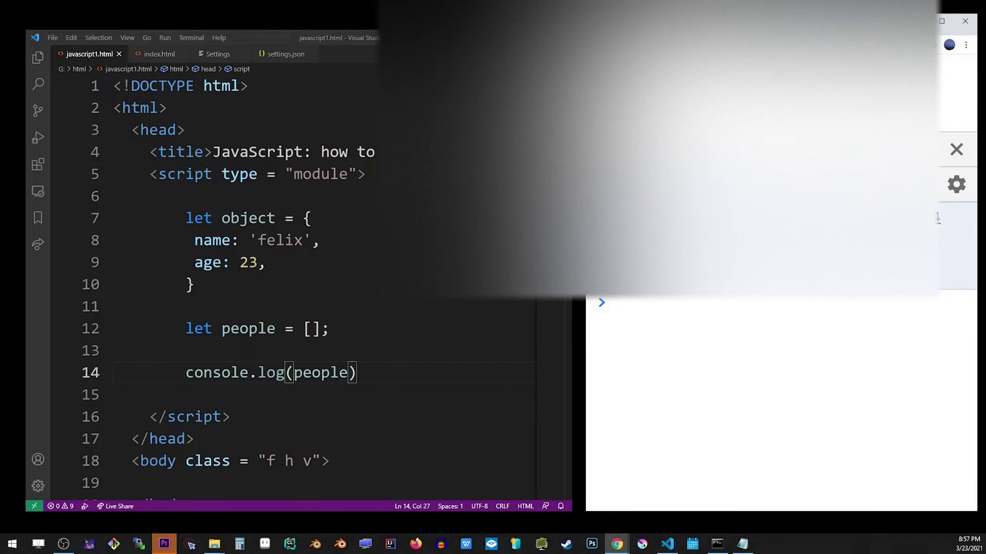
click(443, 373)
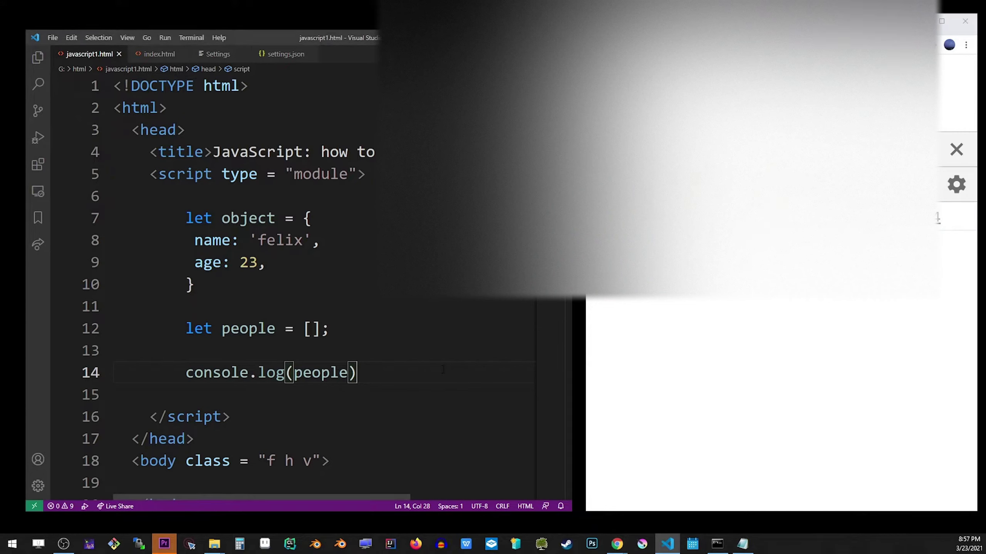
Add people.push(object), move console.log(people) below it, and save.
key(Return)
key(Return)
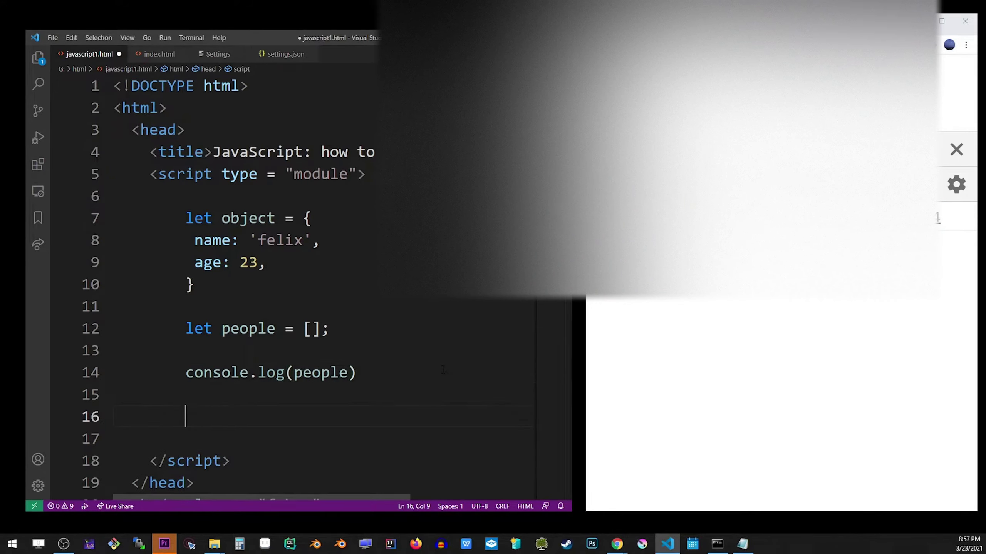
text(people.p)
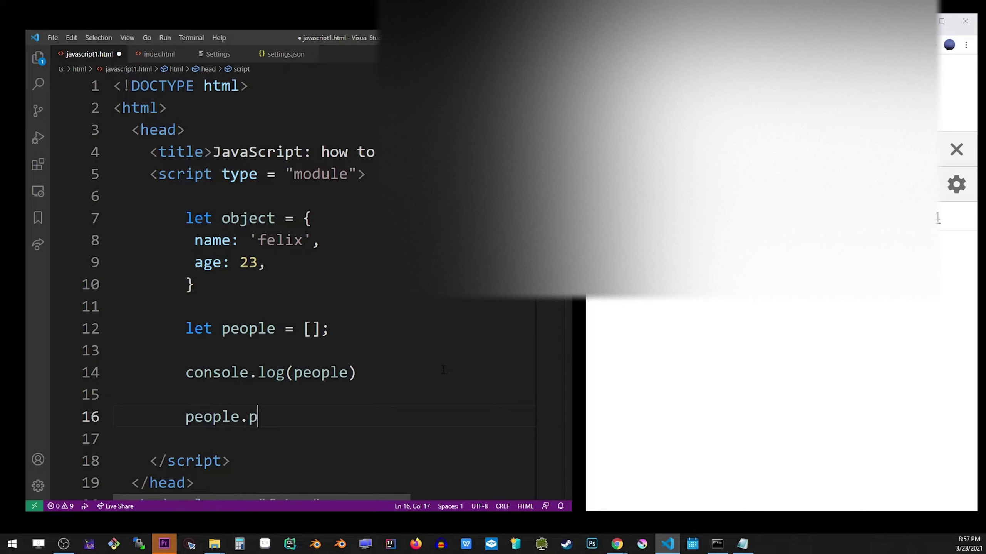
text(ush()
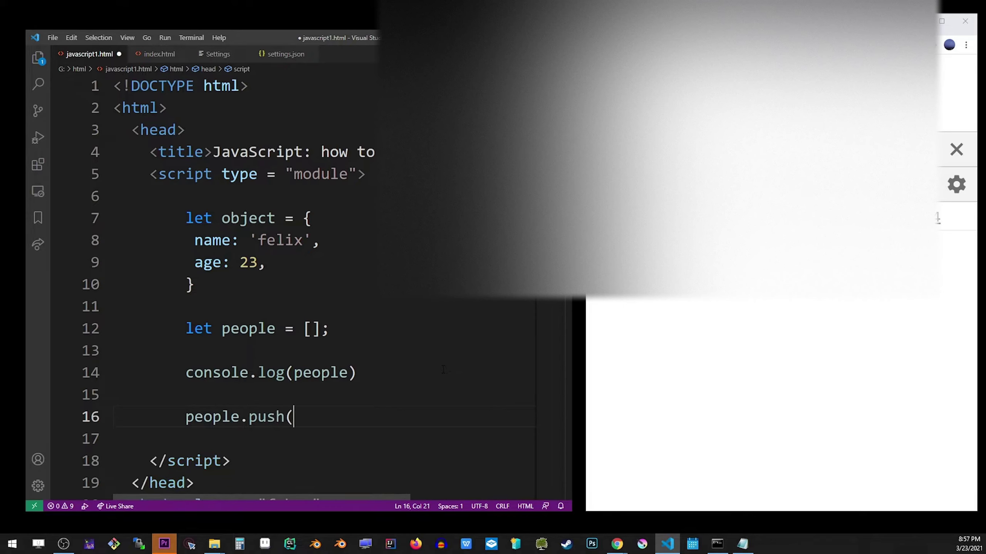
text(object))
key(ctrl+s)
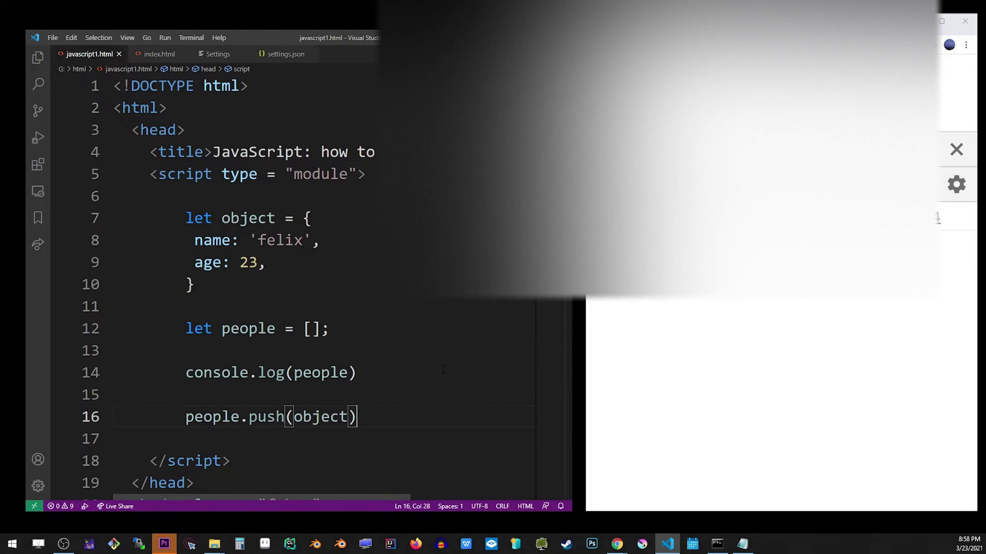
scroll(308, 309, down, 1)
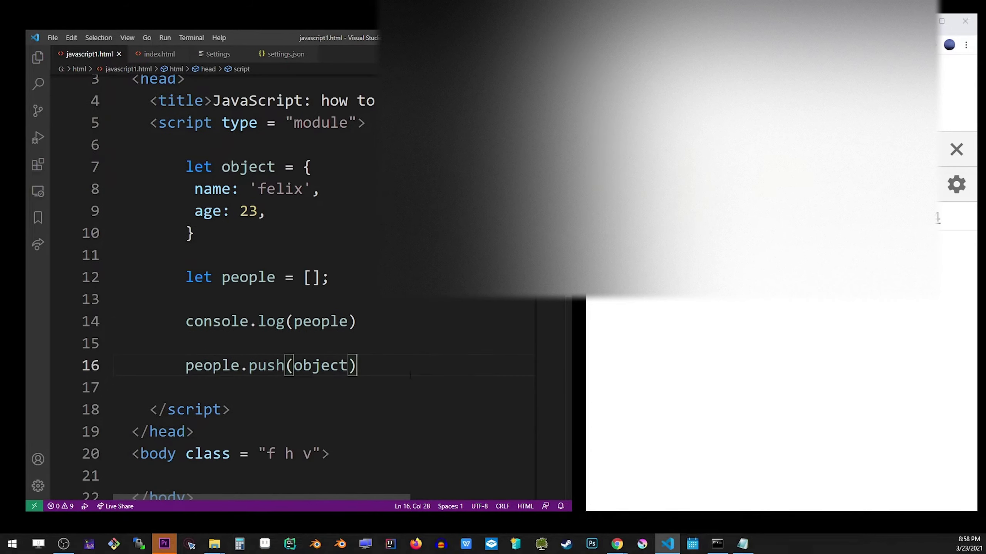
click(358, 322)
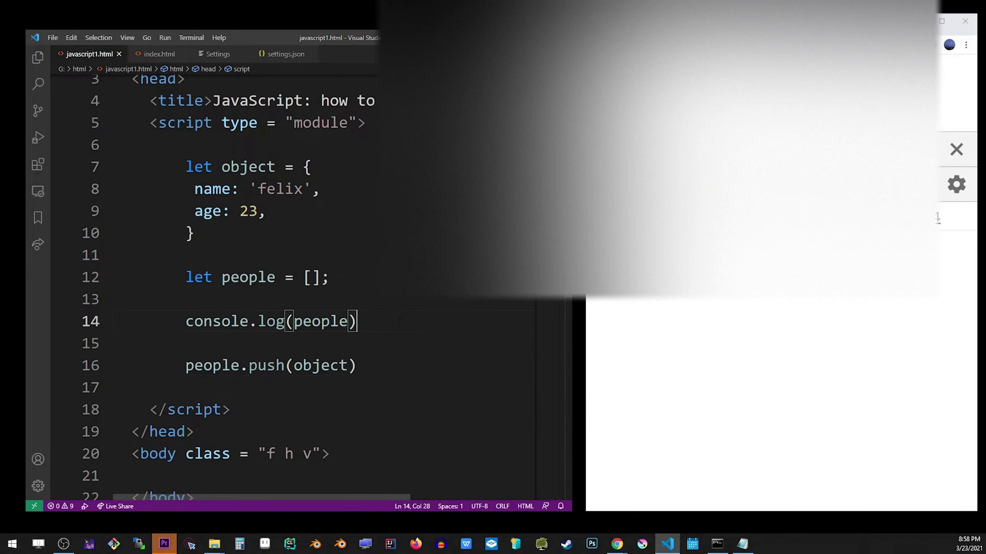
key(shift+Home)
key(shift+Up)
key(BackSpace)
key(ctrl+z)
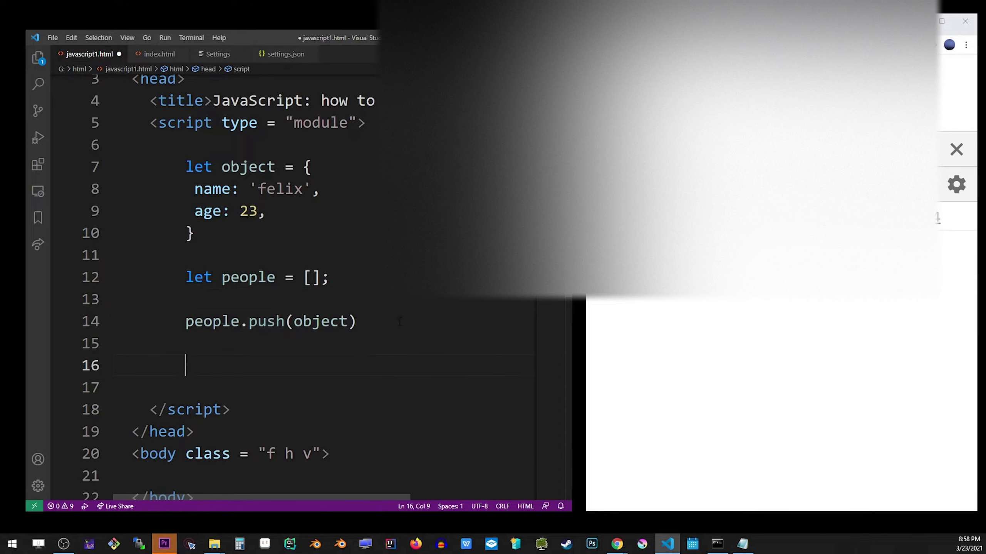
key(ctrl+z)
key(ctrl+s)
Duplicate the people.push(object) line twice and view the length-3 array in Chrome.
click(804, 352)
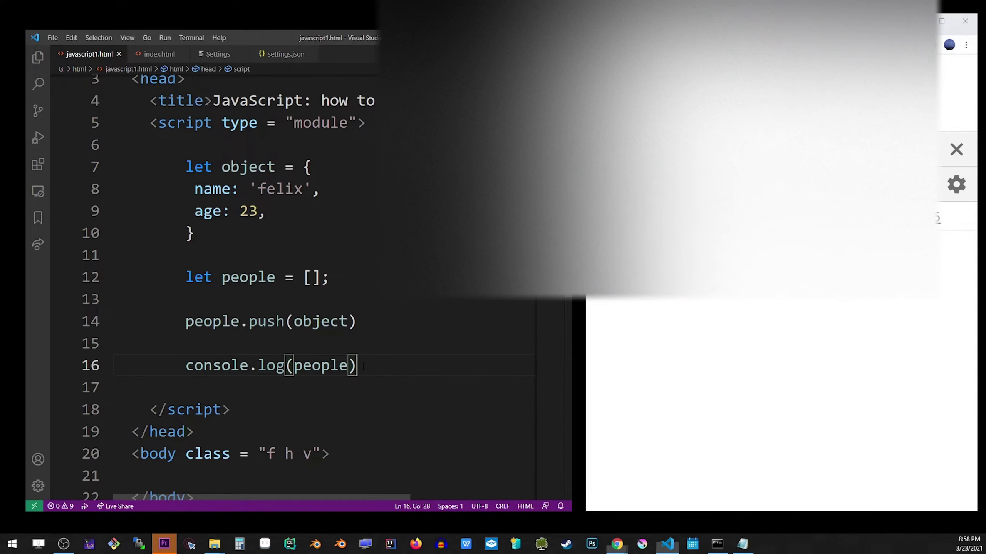
click(356, 321)
double_click(270, 322)
key(shift+alt+Down)
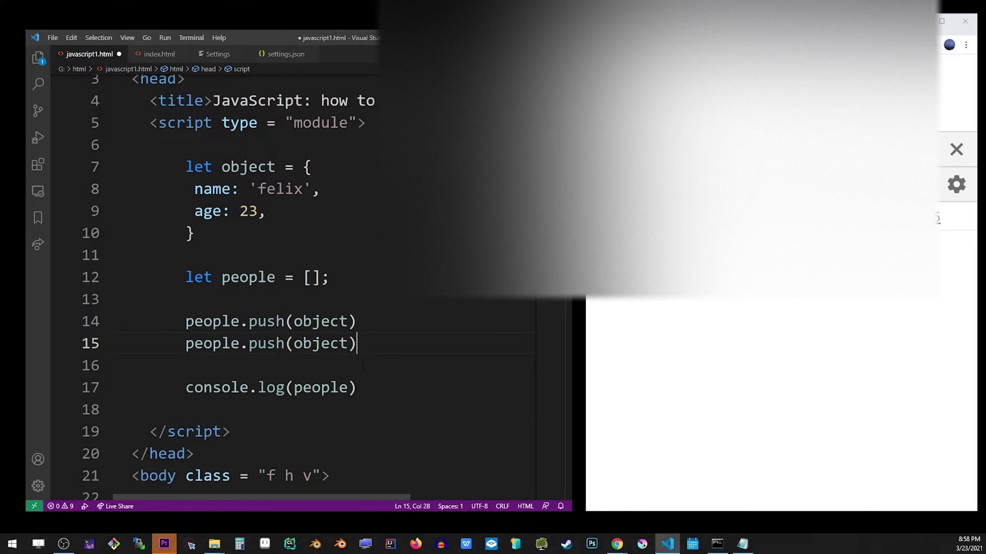
key(shift+alt+Down)
click(709, 340)
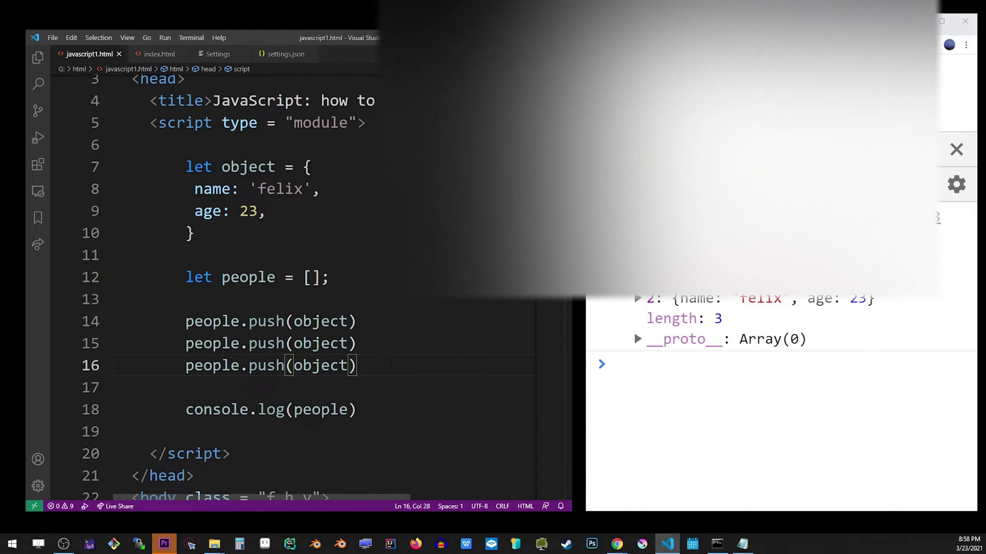
Add people.push({}) on line 17 and save.
key(Return)
text(people.)
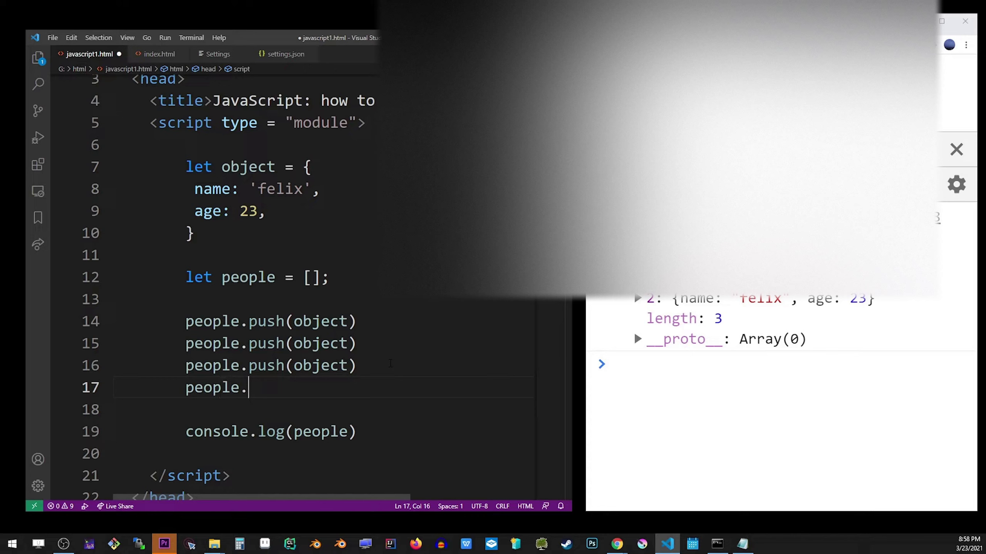
text(push()
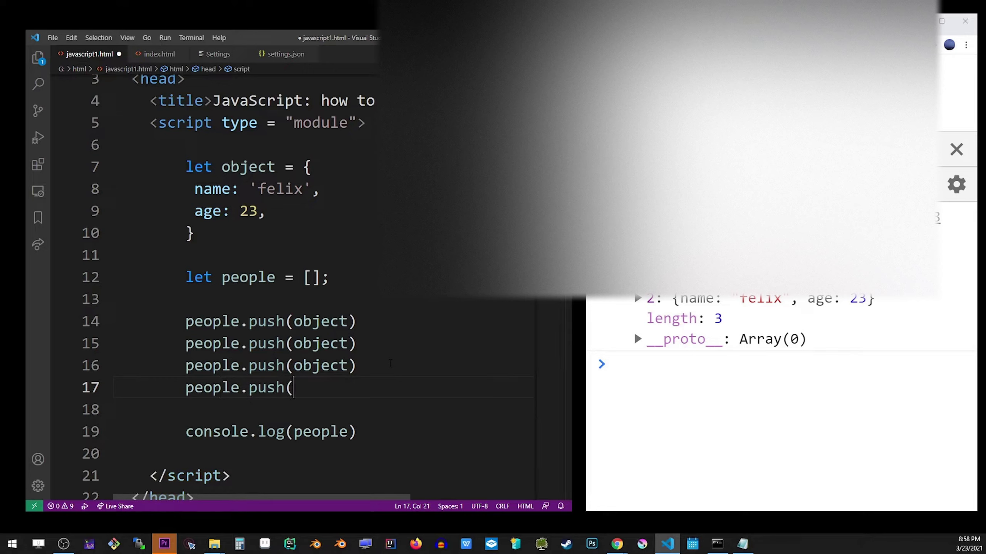
text({}))
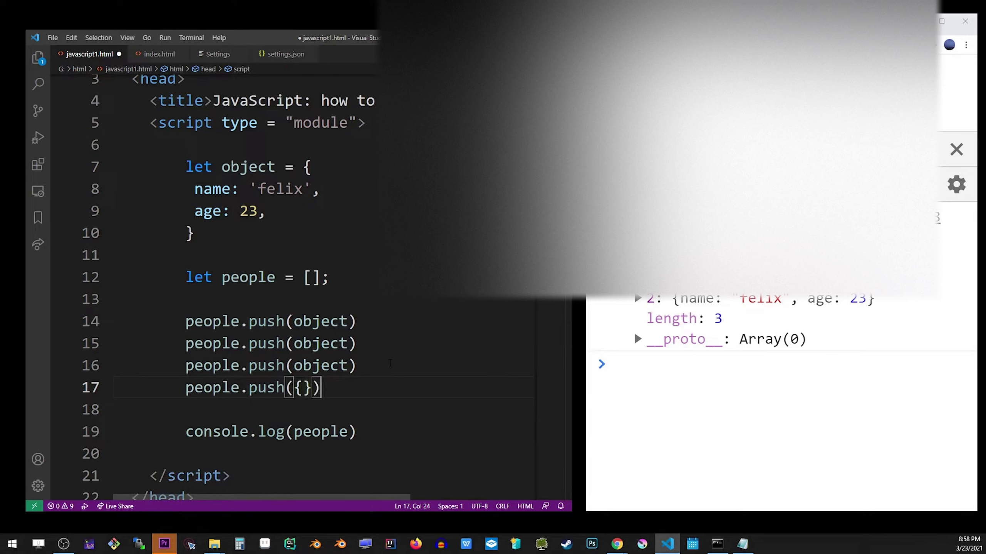
key(ctrl+s)
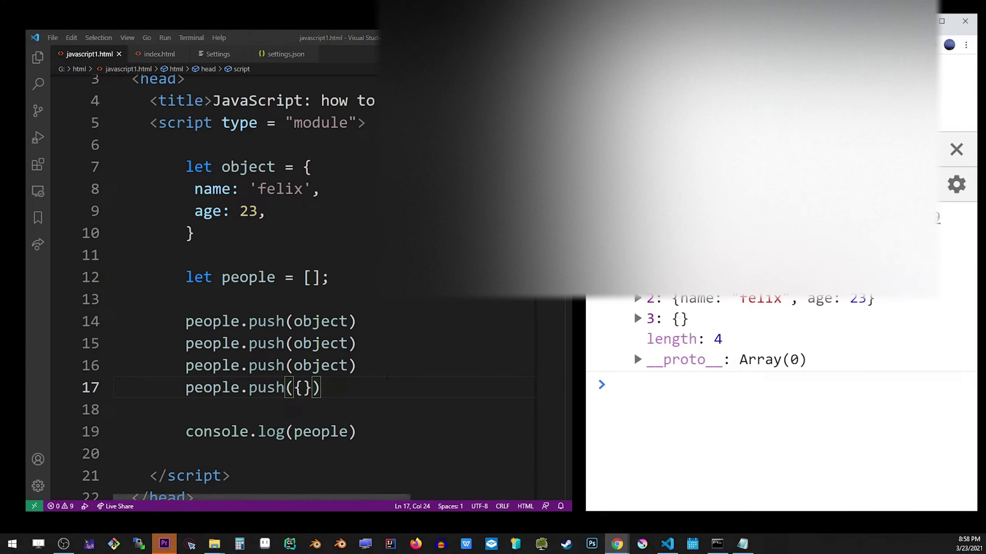
scroll(372, 385, down, 1)
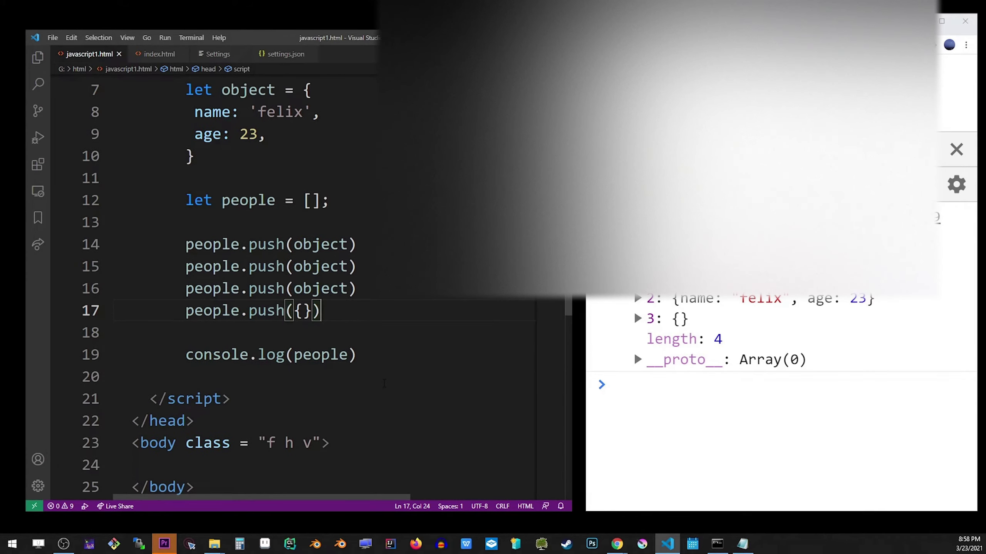
Assign {name:'luna'} to people[people.length], save, and expand entry 4 in Chrome's console.
key(Return)
key(Return)
text(peopl)
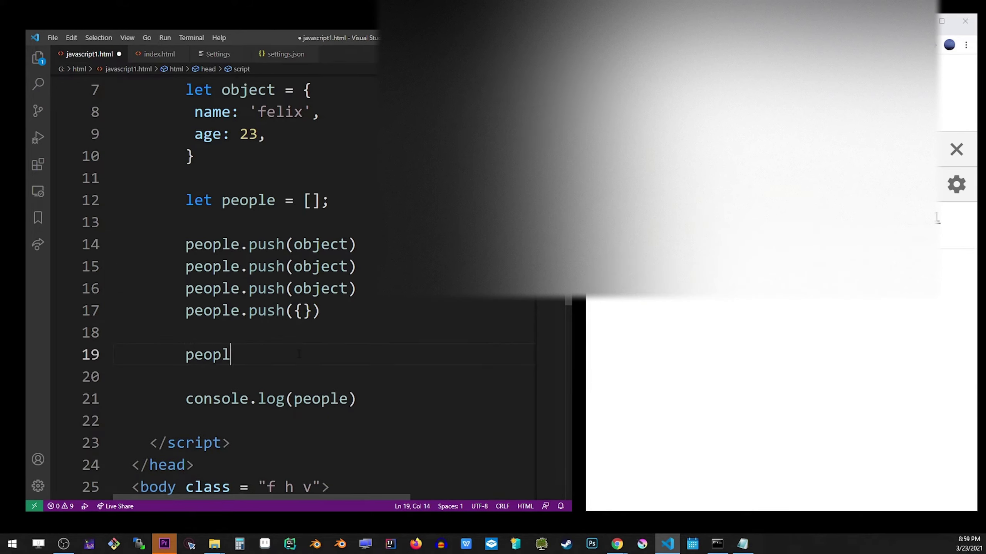
text(e[pe)
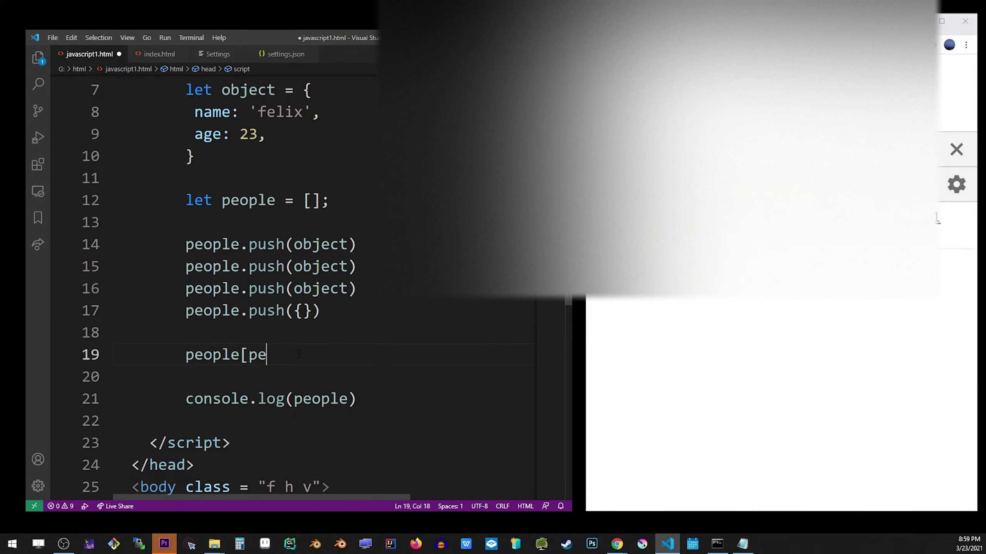
text(ople.len)
text(gth] = )
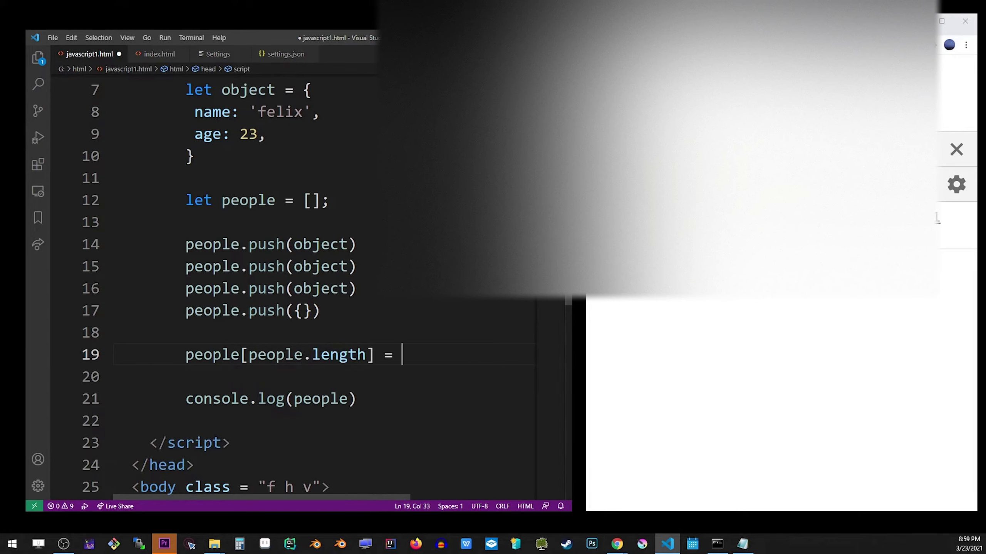
text({)
text(name:')
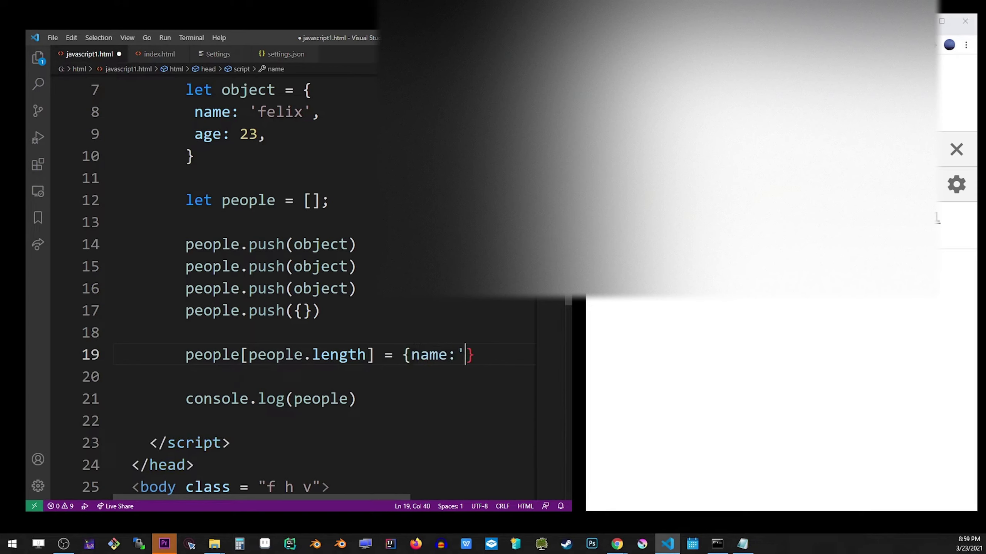
text(luna')
key(ctrl+s)
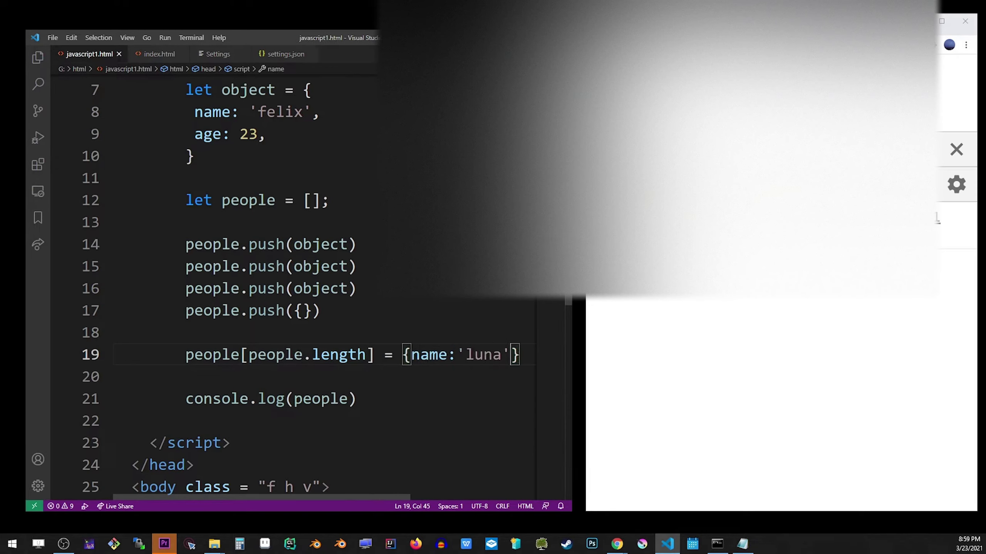
click(761, 383)
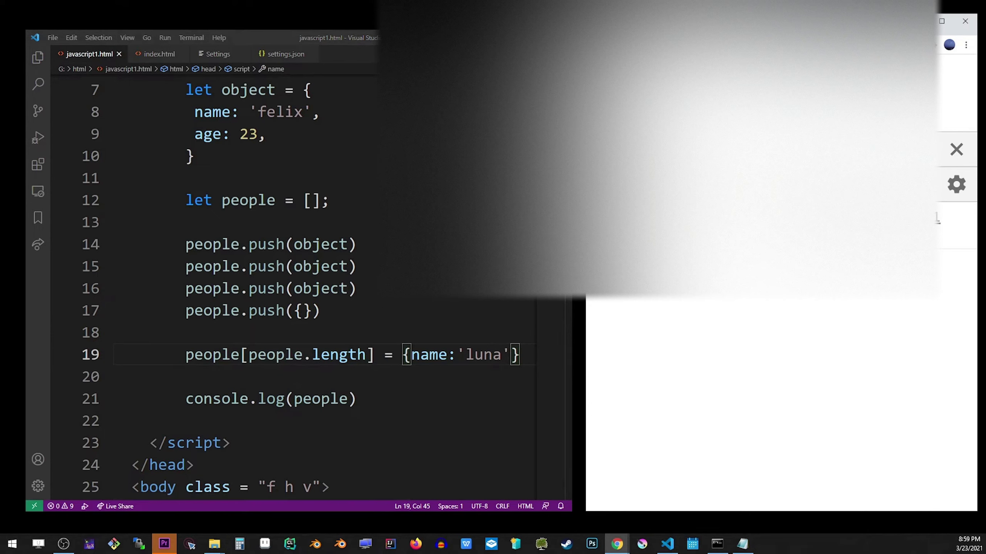
click(760, 340)
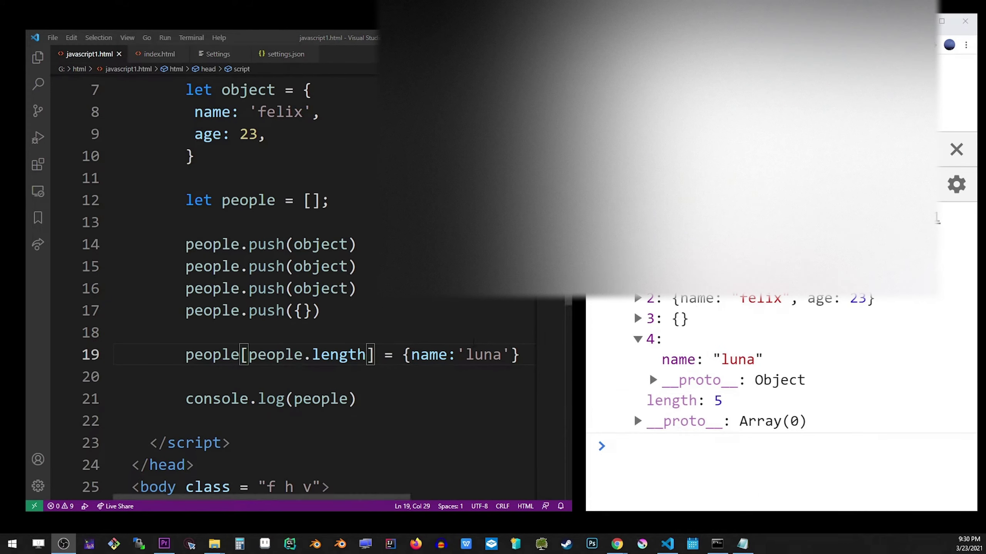
click(459, 354)
Copy the luna assignment line onto line 20.
key(End)
key(shift+Home)
key(ctrl+c)
key(End)
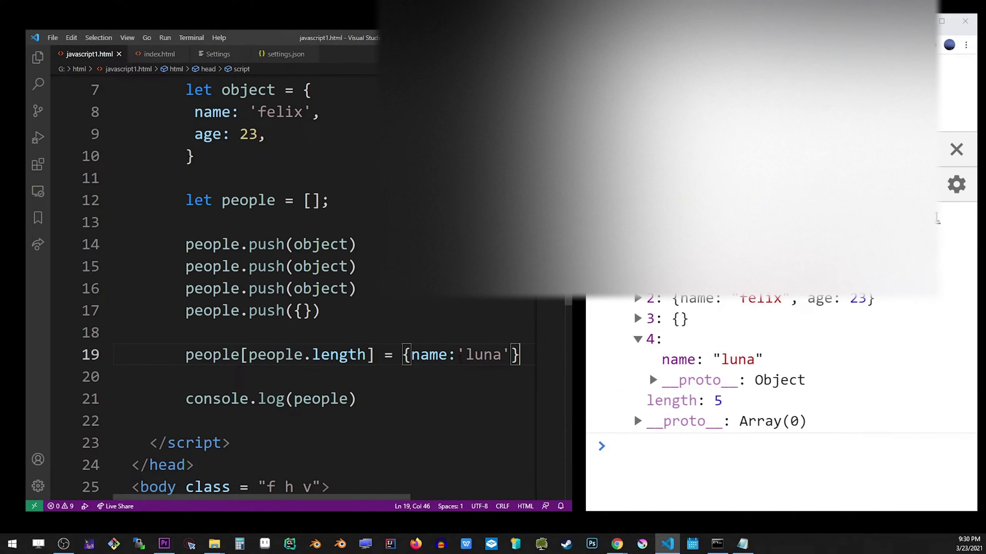
key(Return)
key(ctrl+v)
Change the copied name from 'luna' to 'martin' and save.
key(Left)
key(Left)
key(ctrl+shift+Left)
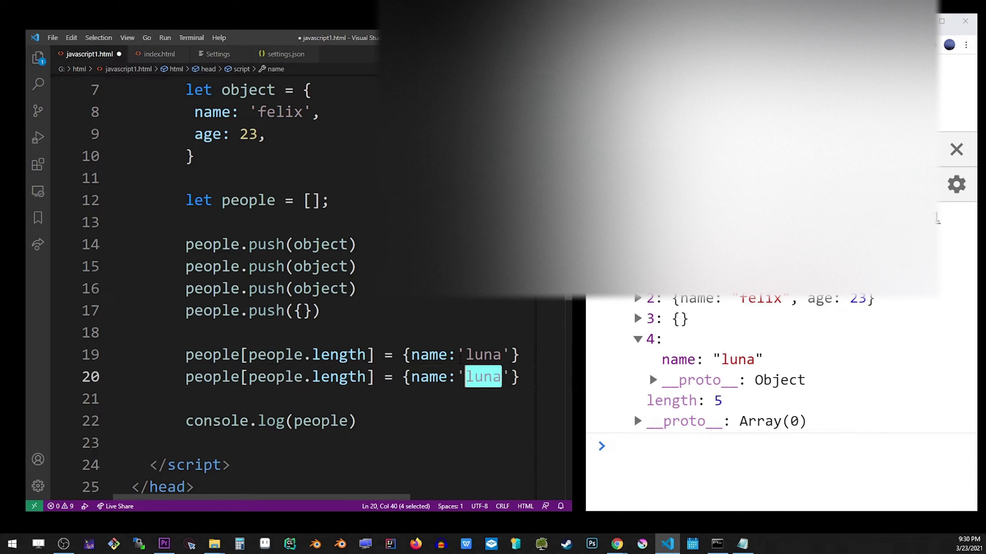
text(martin)
key(ctrl+shift+Left)
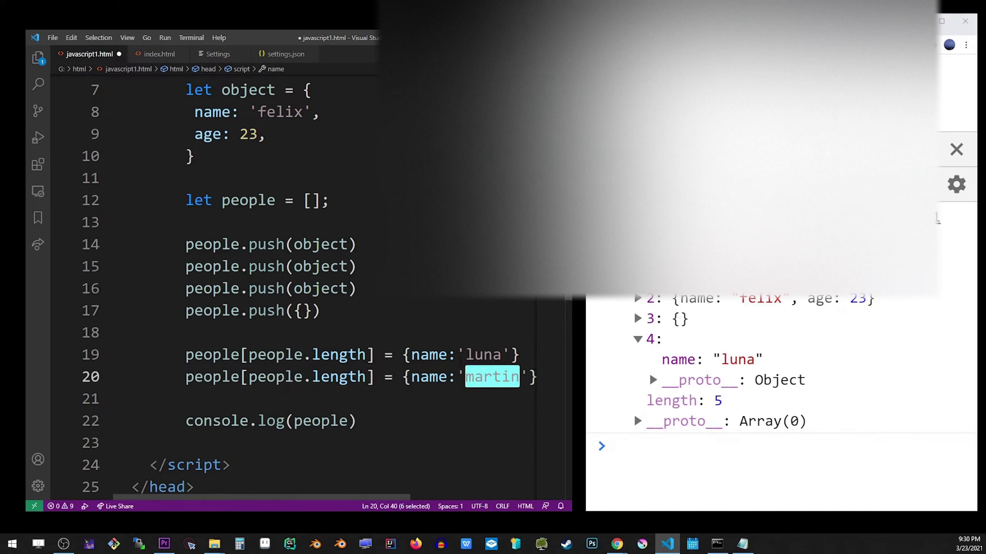
double_click(251, 377)
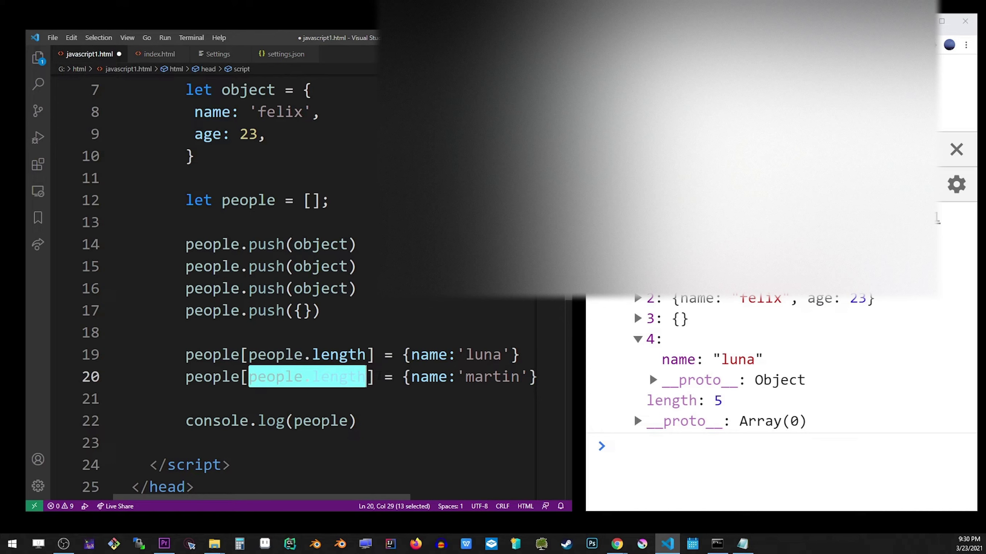
click(316, 398)
key(ctrl+s)
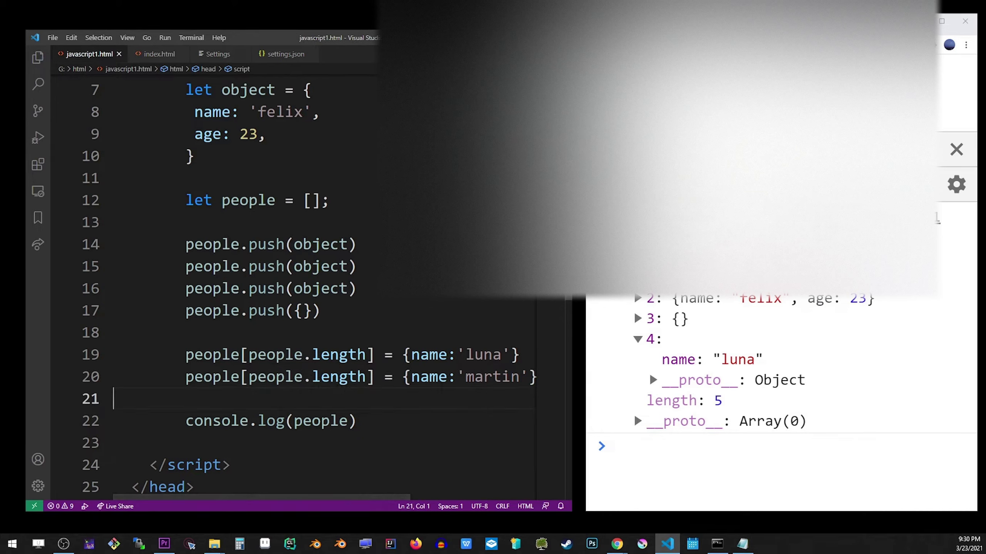
mouse_move(356, 421)
mouse_down()
mouse_move(292, 288)
mouse_move(185, 244)
mouse_up()
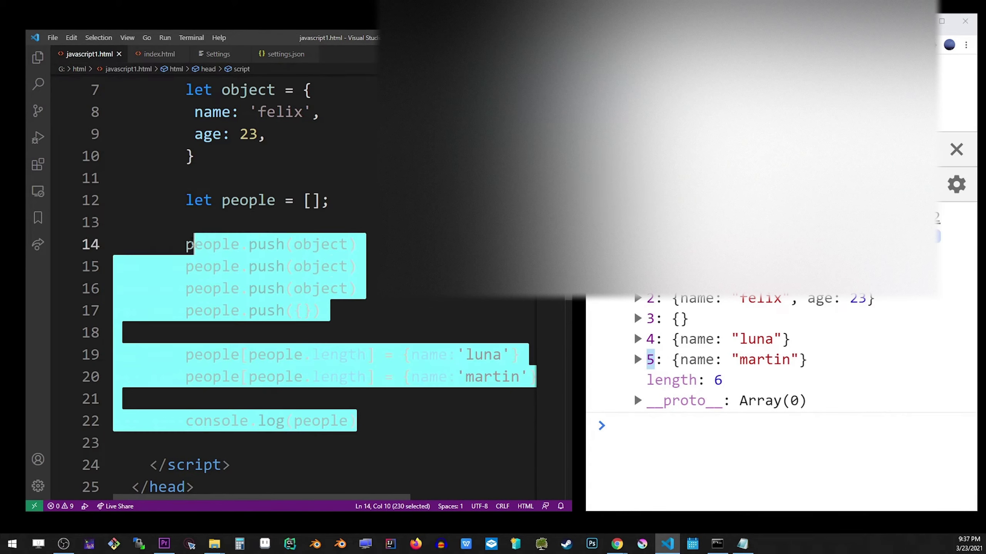
Delete lines 14–22, initialize people as [{},{},{}], add console.log(people), and save.
key(BackSpace)
click(312, 201)
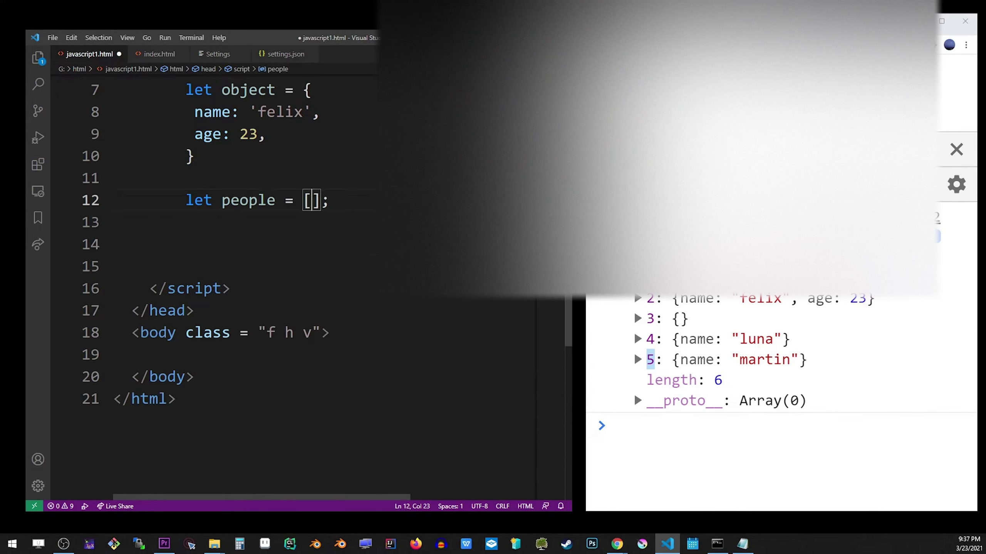
text({},{},{})
key(End)
key(Return)
key(Return)
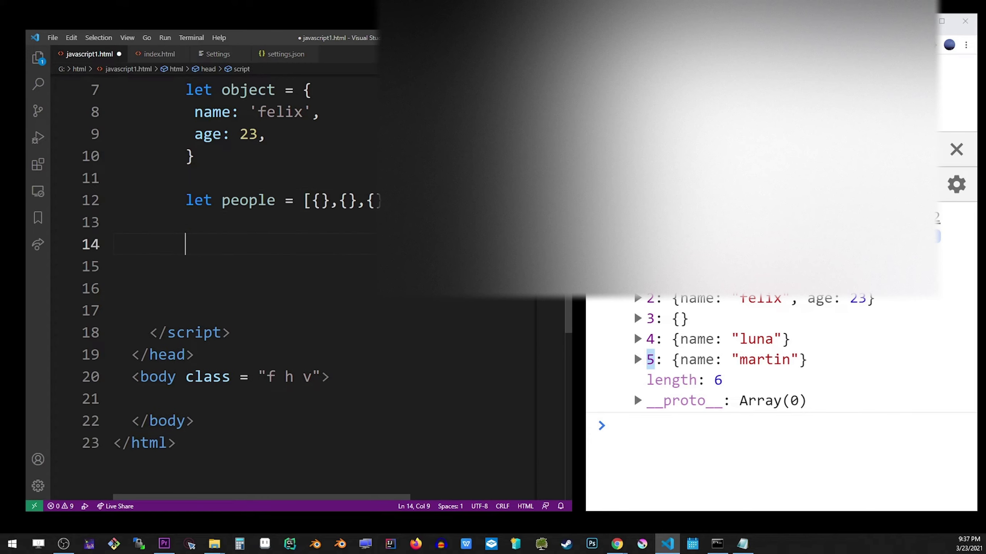
text(console.log)
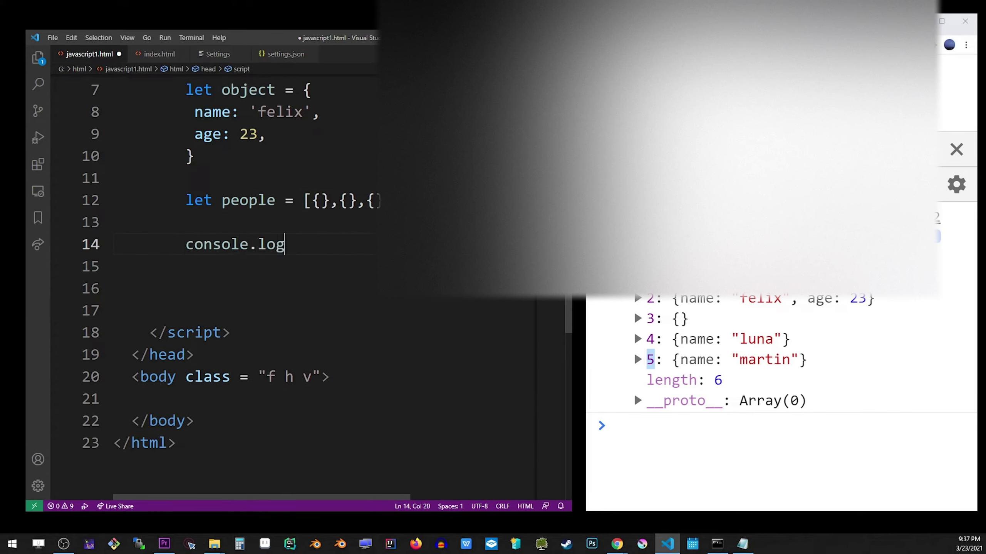
text((people))
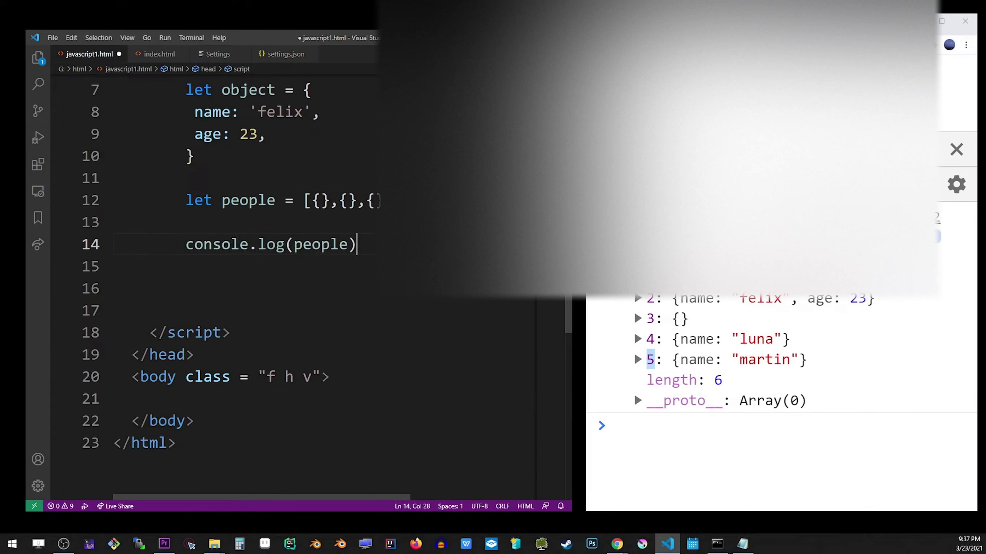
text(;)
key(ctrl+s)
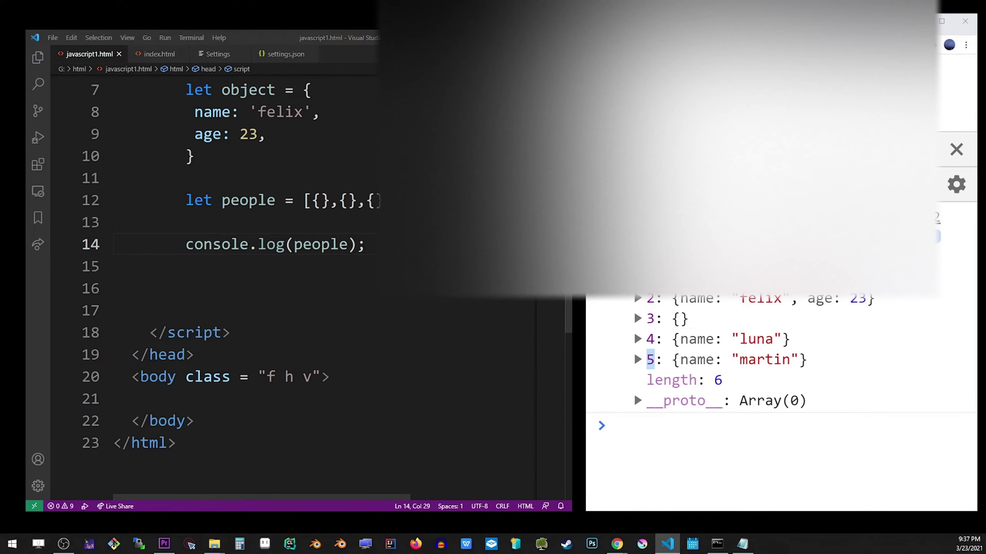